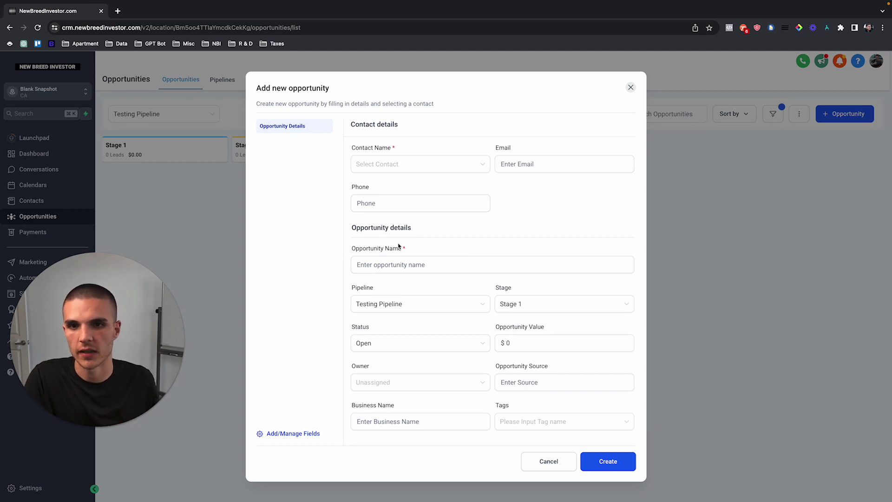
Close the new-opportunity form, confirm Custom fields for Opportunities is enabled in Labs, and return to the pipeline.
click(631, 90)
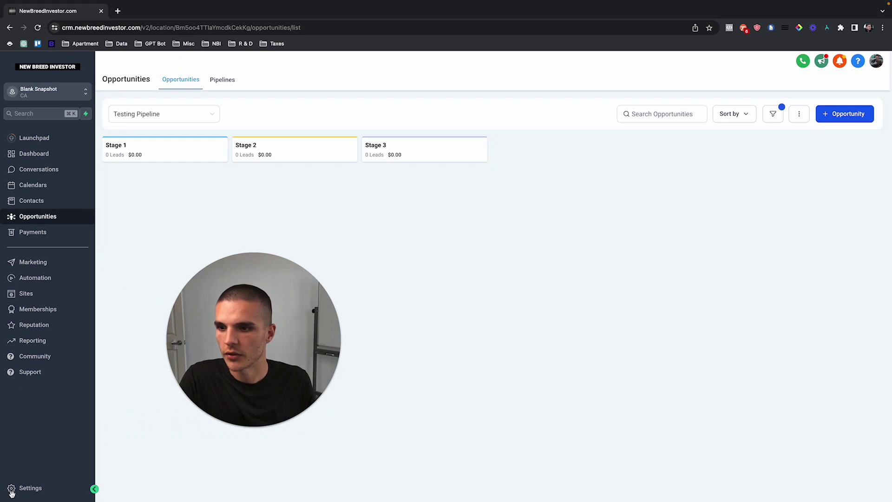
click(14, 488)
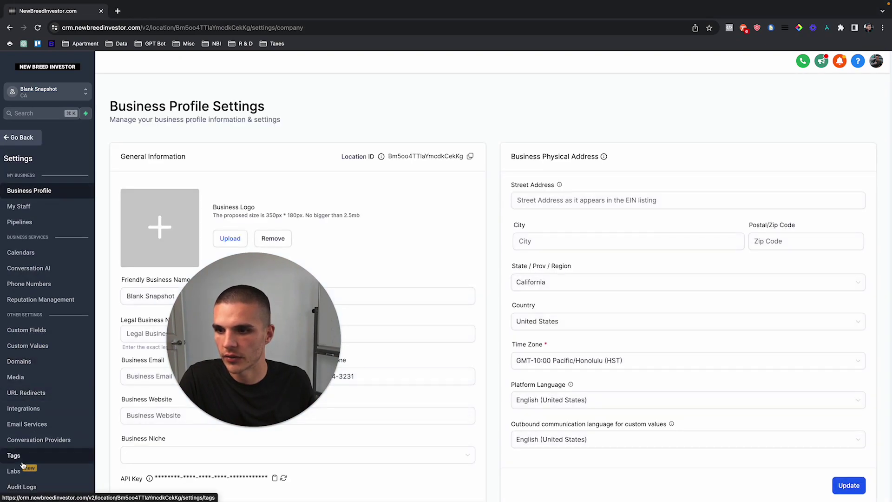
click(15, 470)
scroll(438, 331, down, 20)
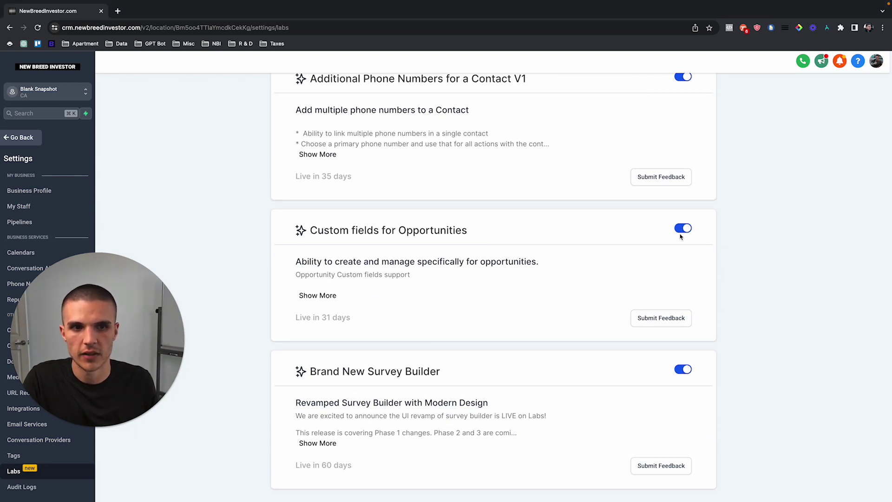
click(32, 141)
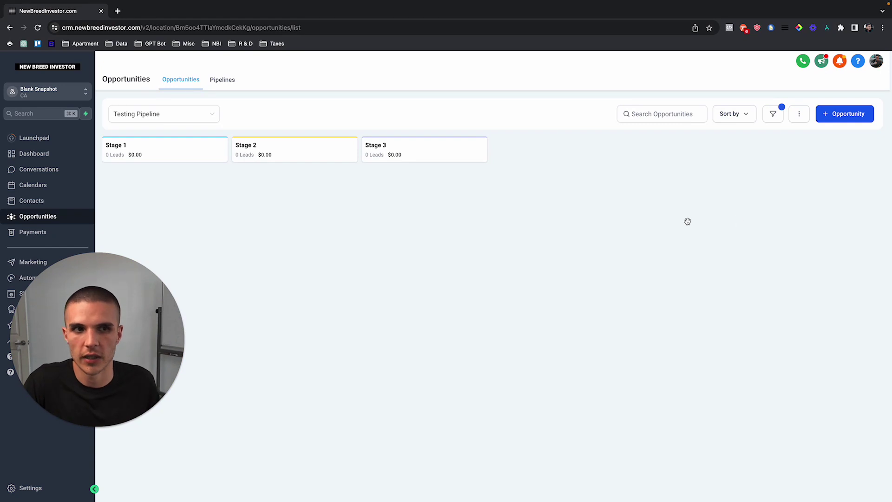
drag(158, 328, 323, 323)
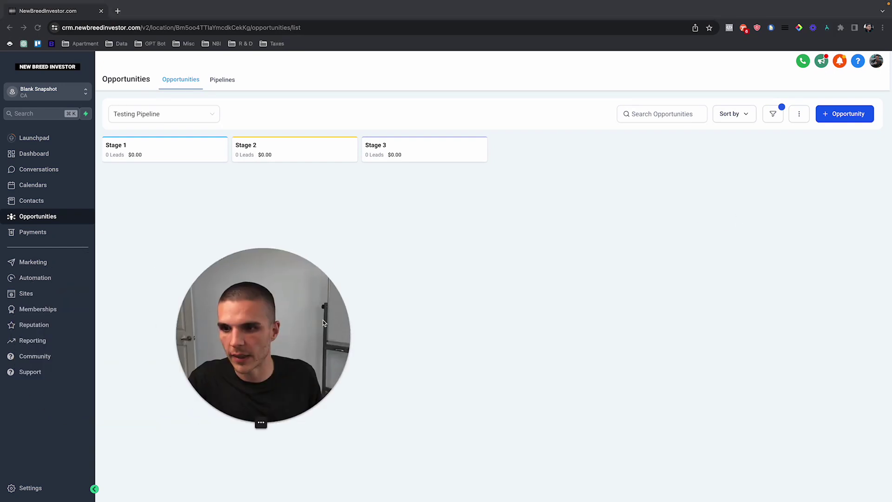
click(29, 488)
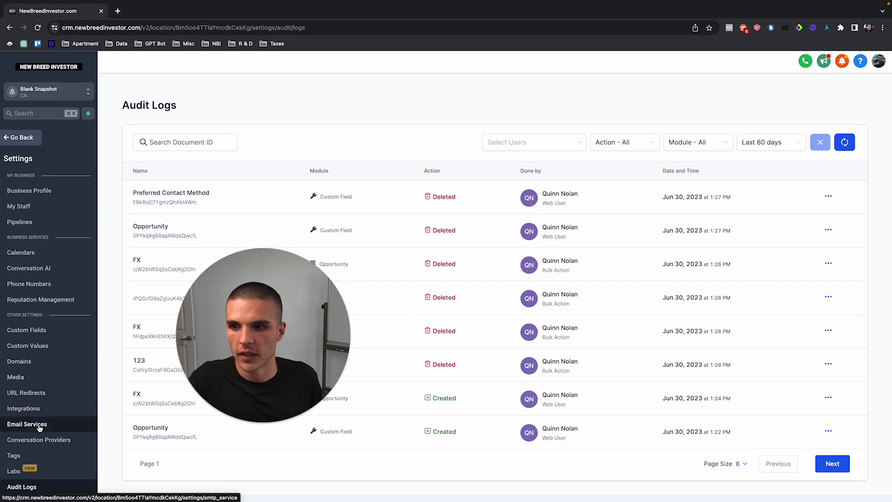
click(27, 330)
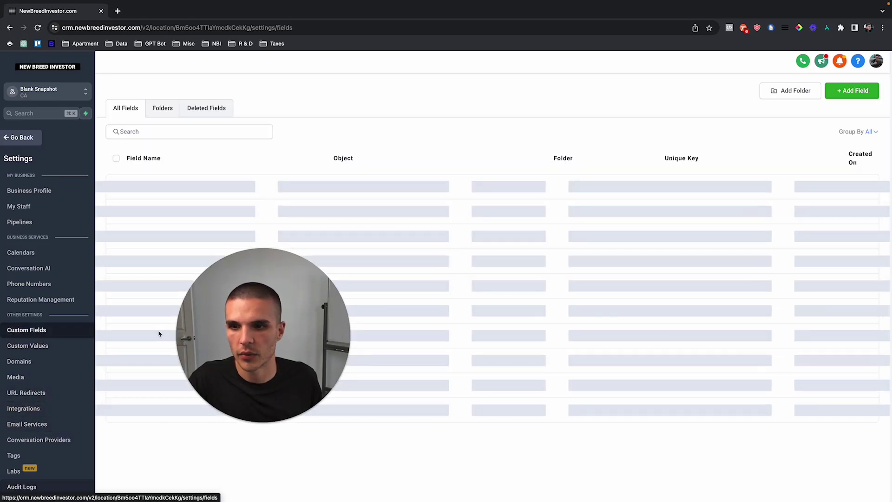
drag(200, 333, 66, 339)
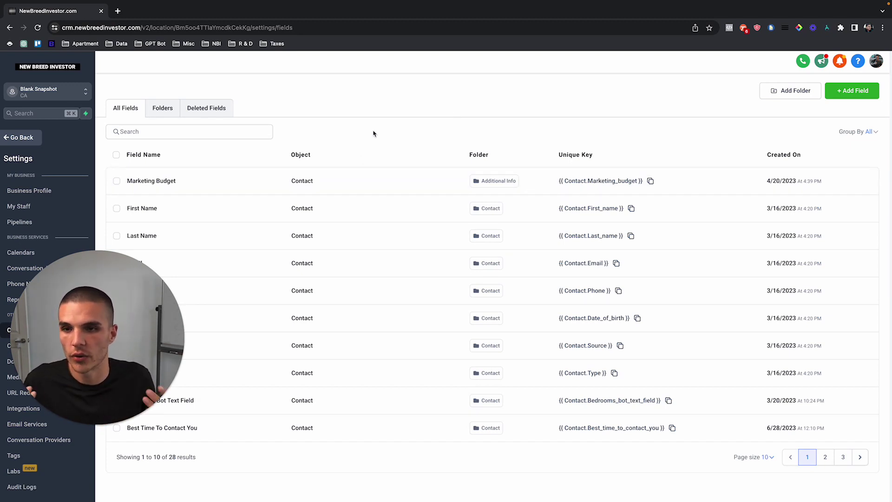
click(22, 140)
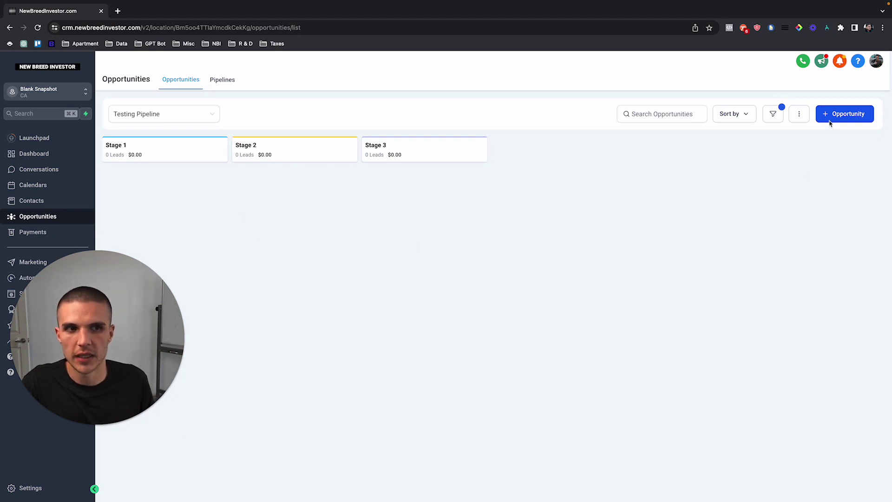
Dismiss the new-opportunity form and start adding a field from Settings > Custom Fields.
click(845, 114)
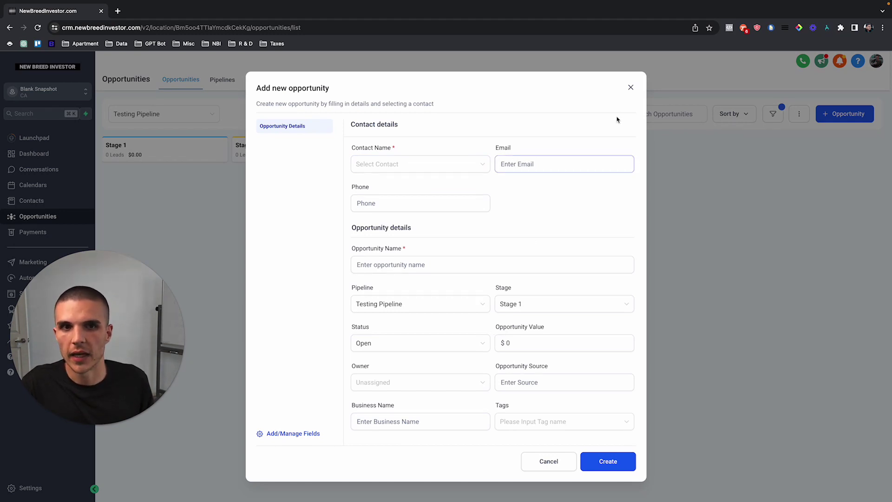
click(631, 87)
click(32, 487)
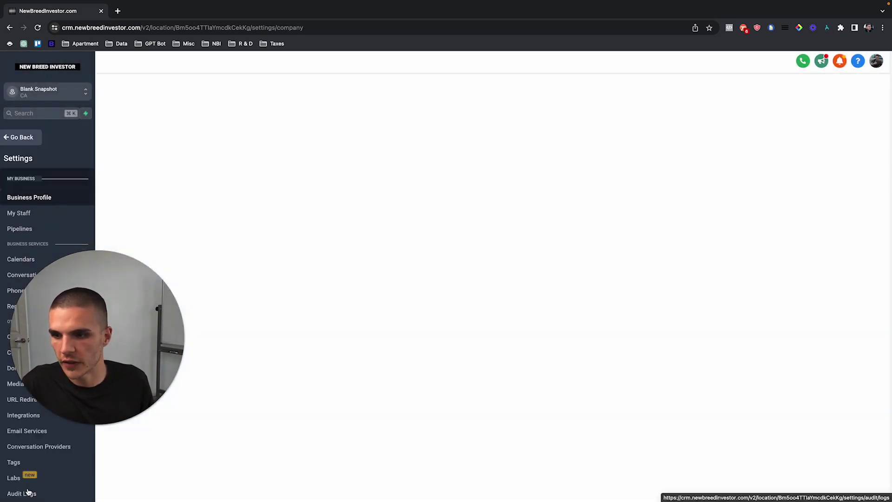
click(40, 329)
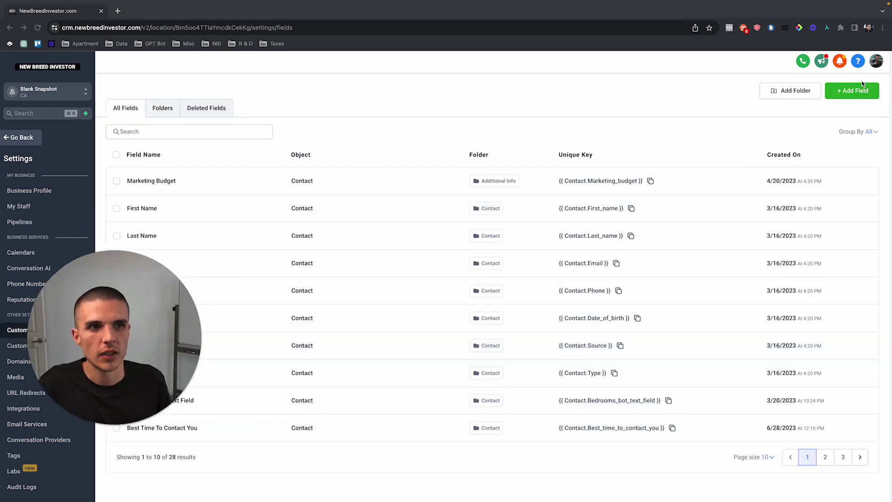
click(855, 92)
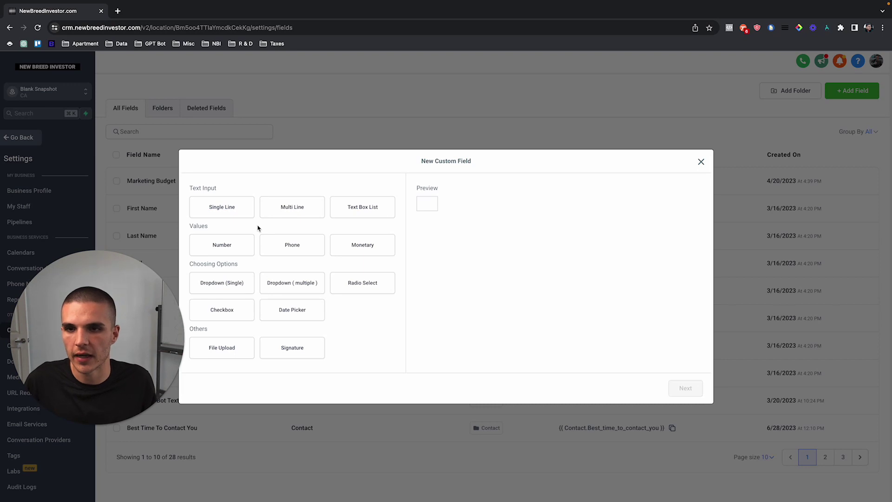
Create a Single Line field 'Bedrooms' on the Opportunity object in the Opportunity Details group.
click(235, 212)
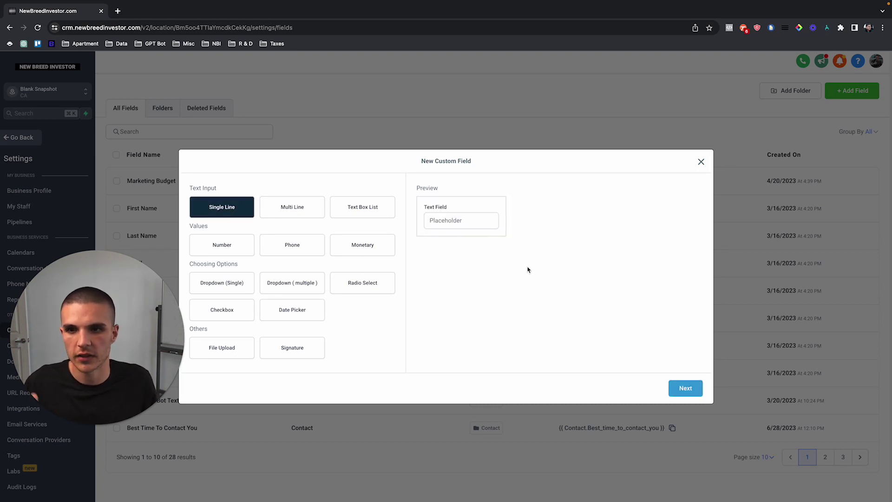
click(685, 388)
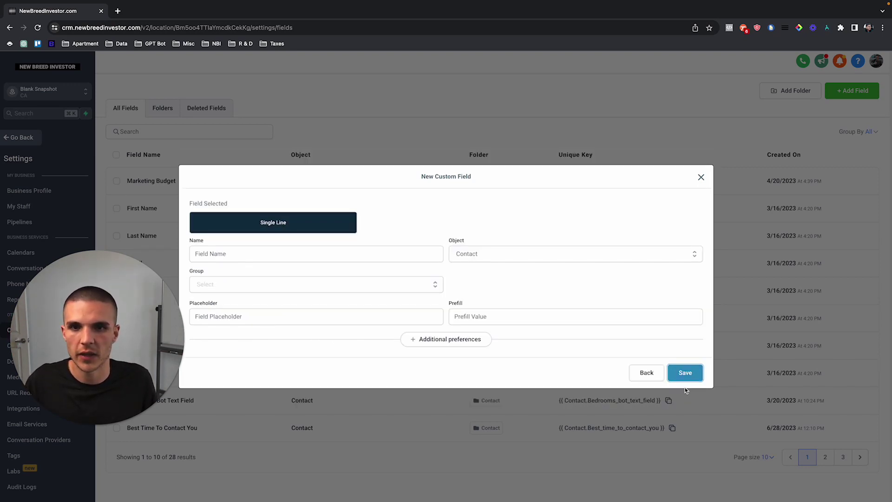
click(227, 254)
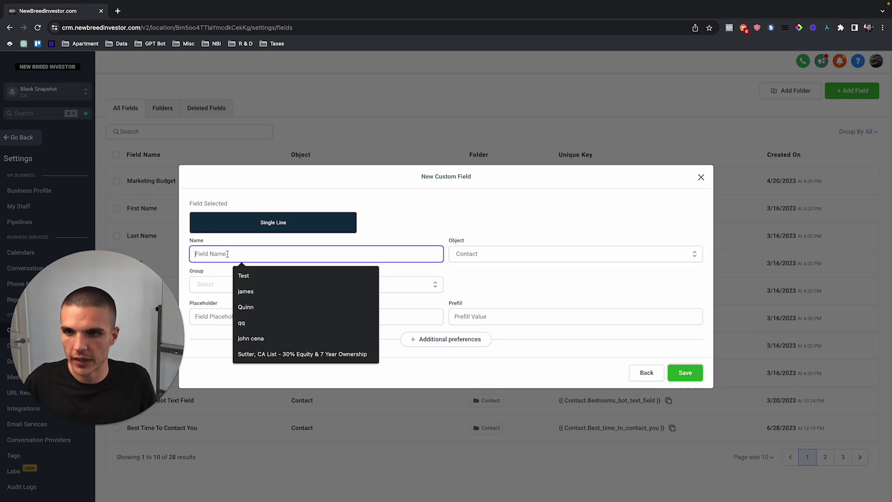
text(Bedrooms)
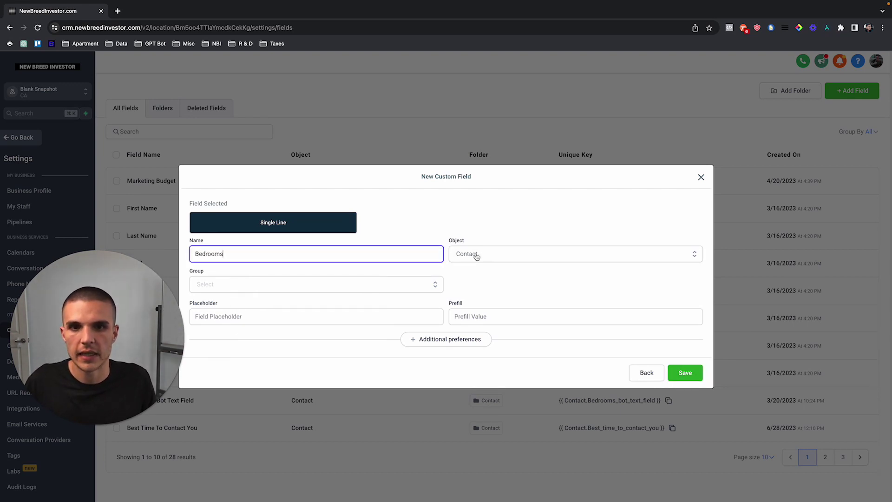
click(476, 255)
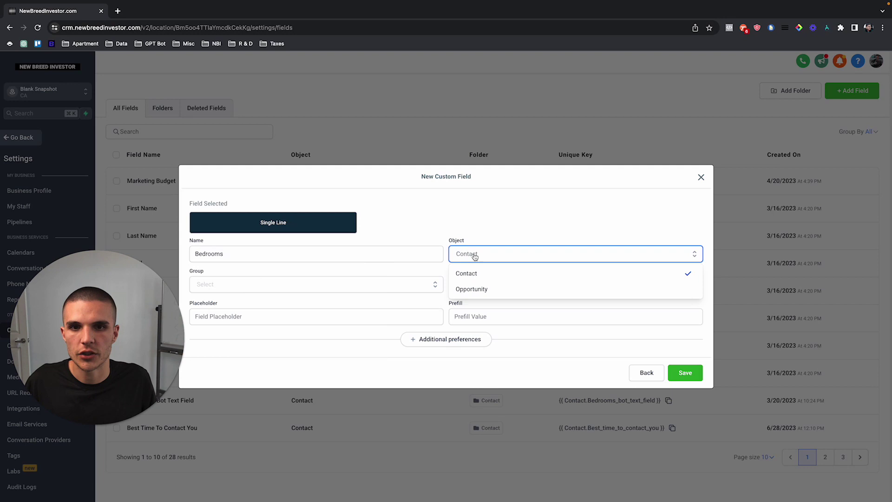
click(485, 291)
click(217, 287)
click(234, 303)
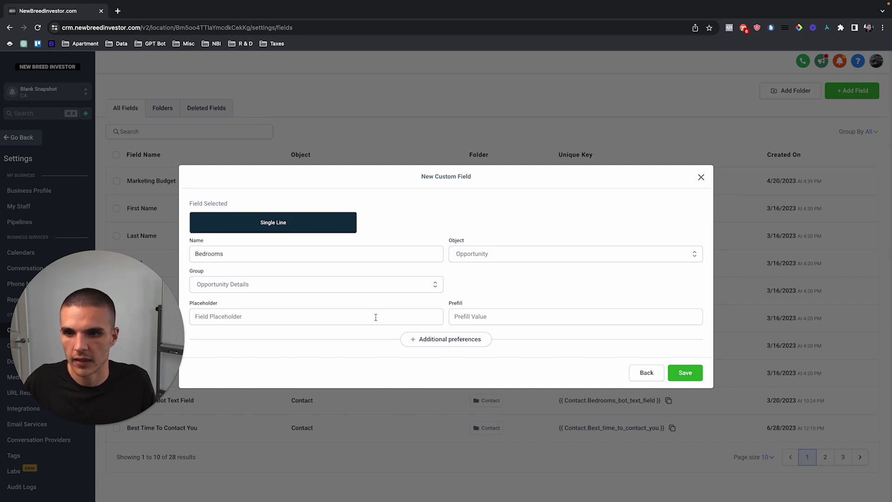
click(686, 372)
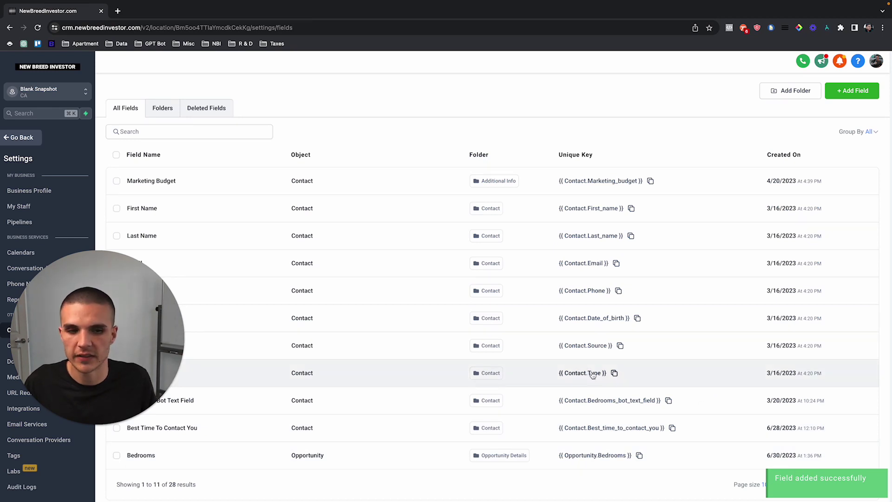
Add a Single Line 'Bathrooms' field on Opportunity, grouped under Opportunity Details.
click(853, 91)
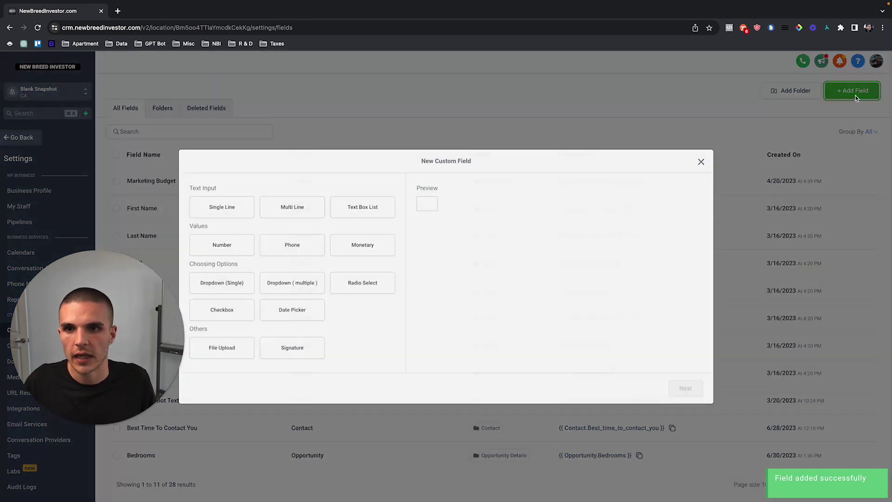
click(245, 207)
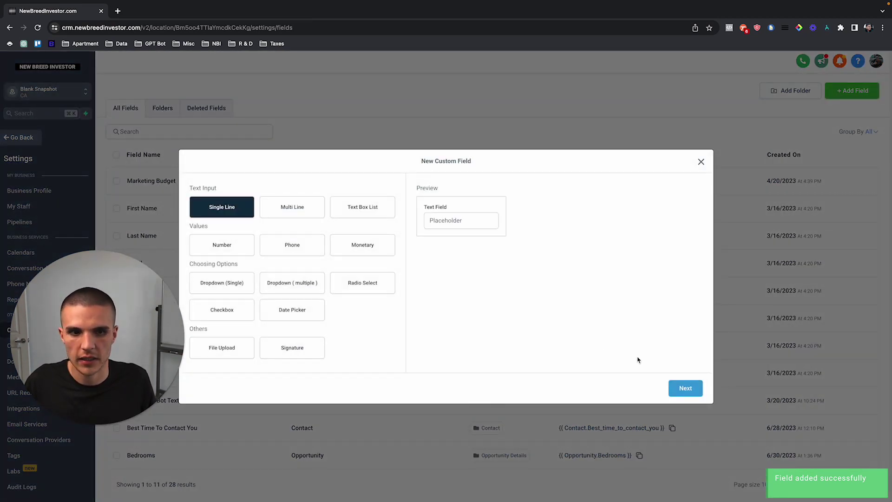
click(680, 388)
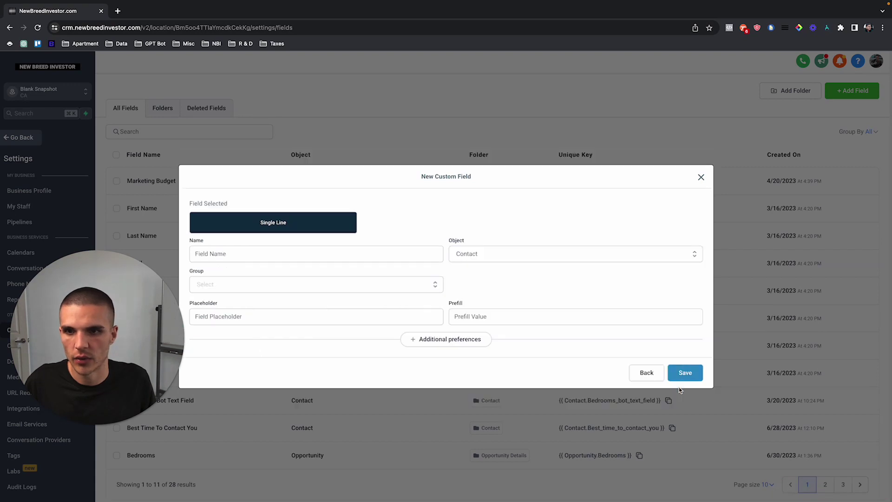
click(218, 253)
text(Bathrooms)
click(495, 263)
click(495, 258)
click(473, 288)
click(271, 288)
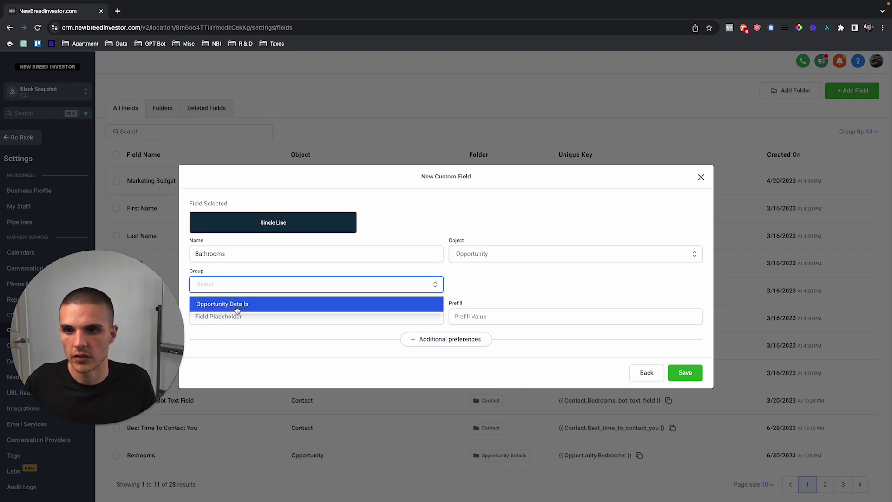
click(258, 303)
click(686, 371)
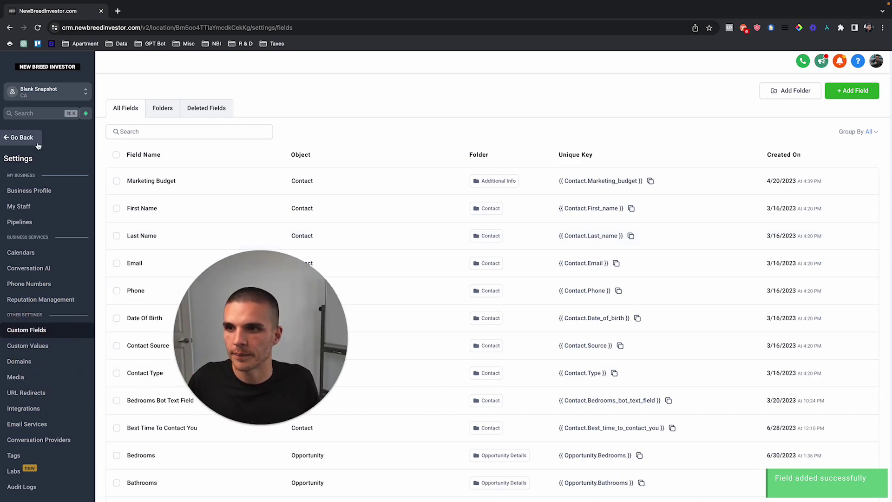
Start a new opportunity on the Testing Pipeline board and link a contact via Contact Name.
click(22, 138)
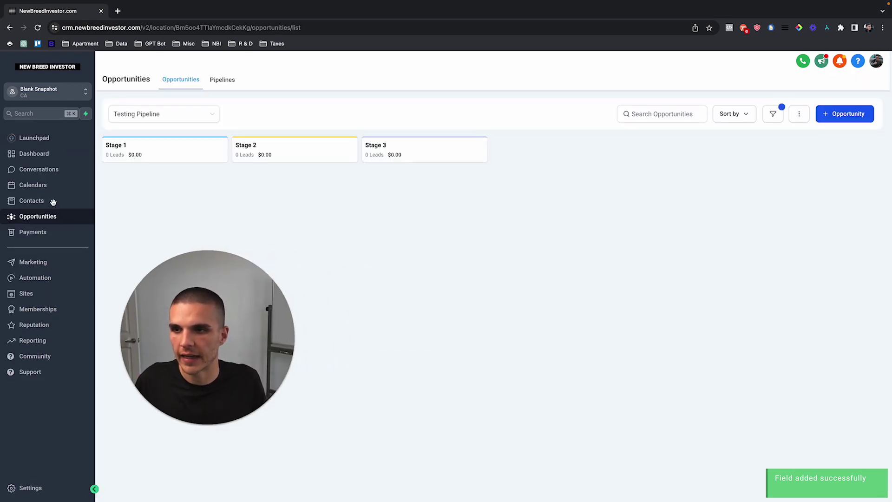
click(842, 117)
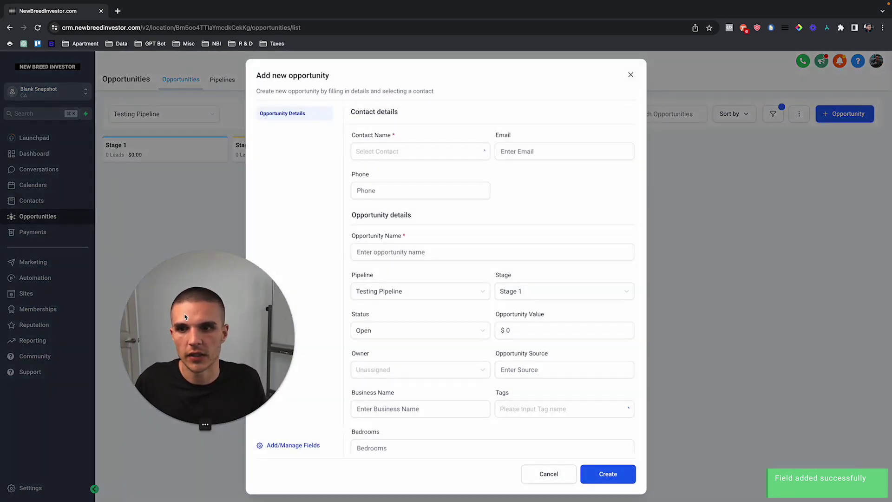
click(395, 154)
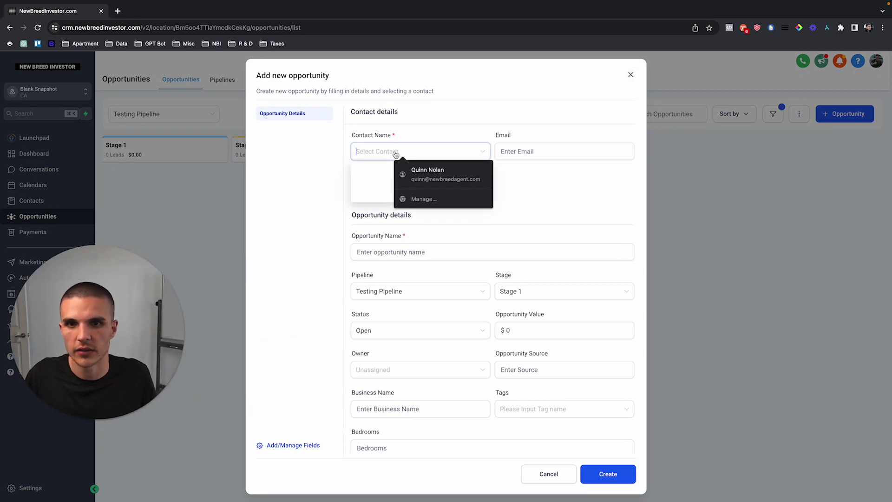
click(448, 140)
click(432, 153)
click(338, 164)
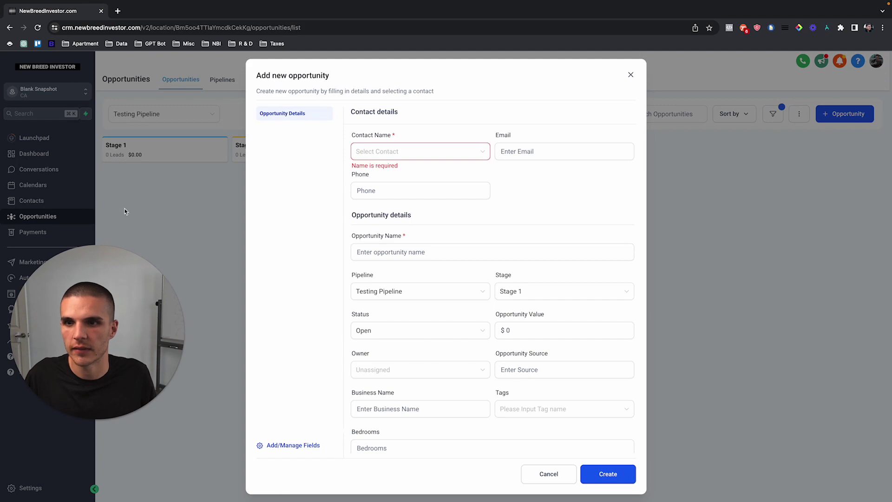
key(F11)
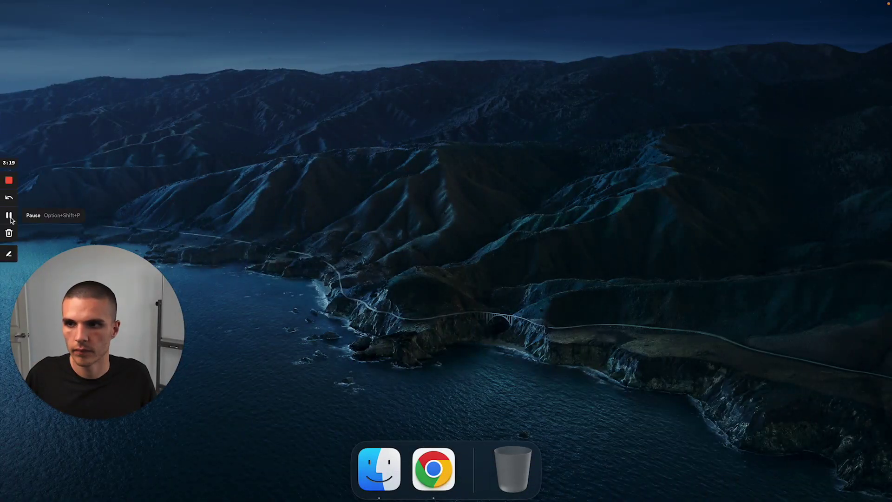
click(9, 215)
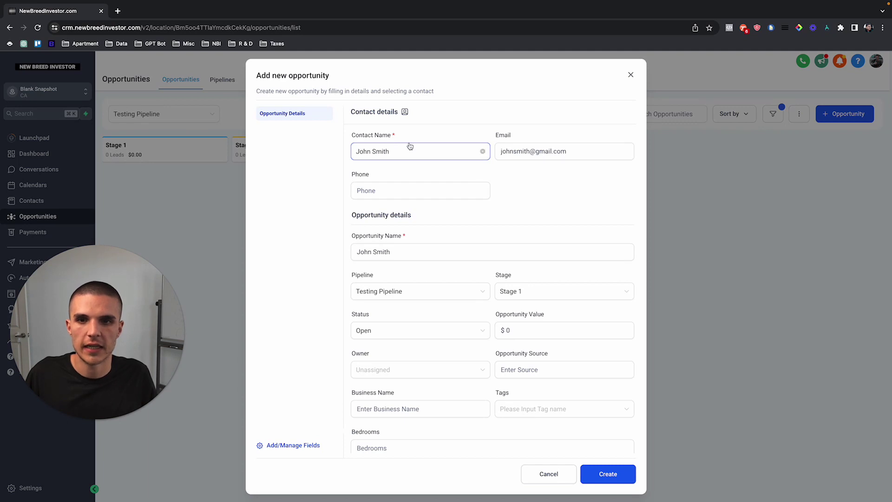
Replace the opportunity name with '123 Abc St, City, State'.
triple_click(396, 253)
text(2)
key(Left)
text(1)
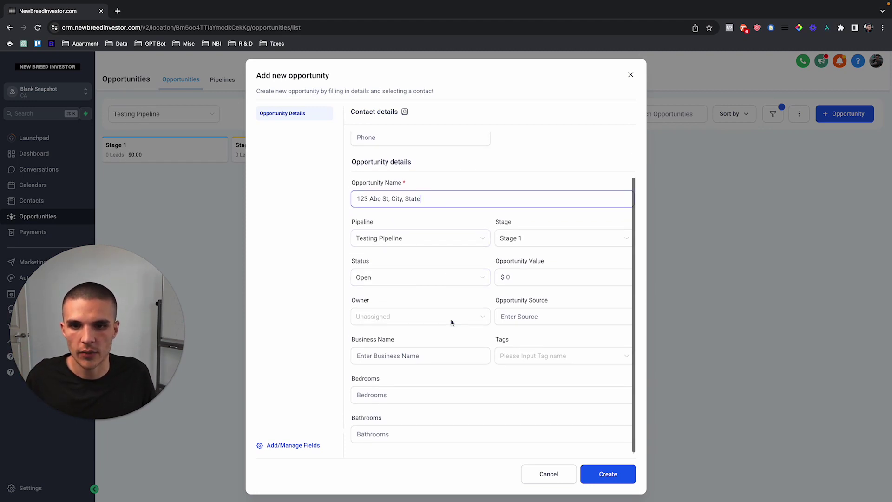
Enter 3 for Bedrooms and 2 for Bathrooms.
scroll(448, 320, down, 2)
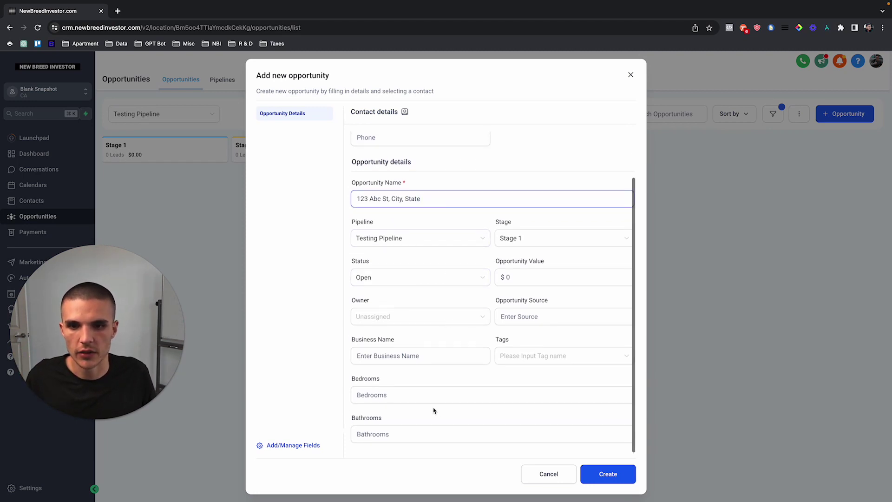
click(408, 394)
text(4)
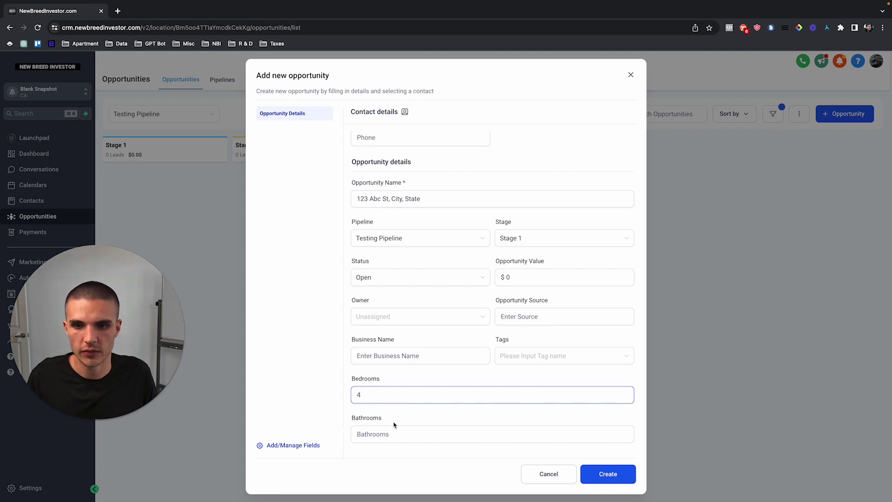
click(382, 433)
text(3)
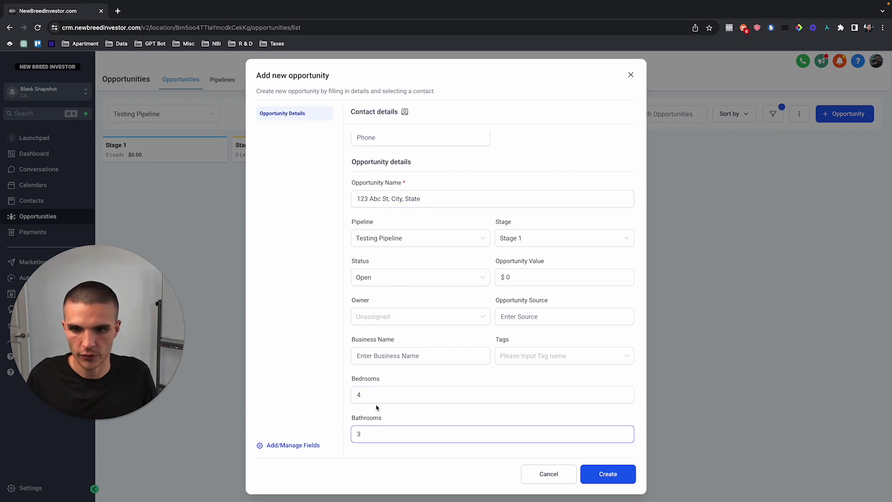
click(375, 395)
key(BackSpace)
text(3)
click(367, 433)
key(BackSpace)
text(2)
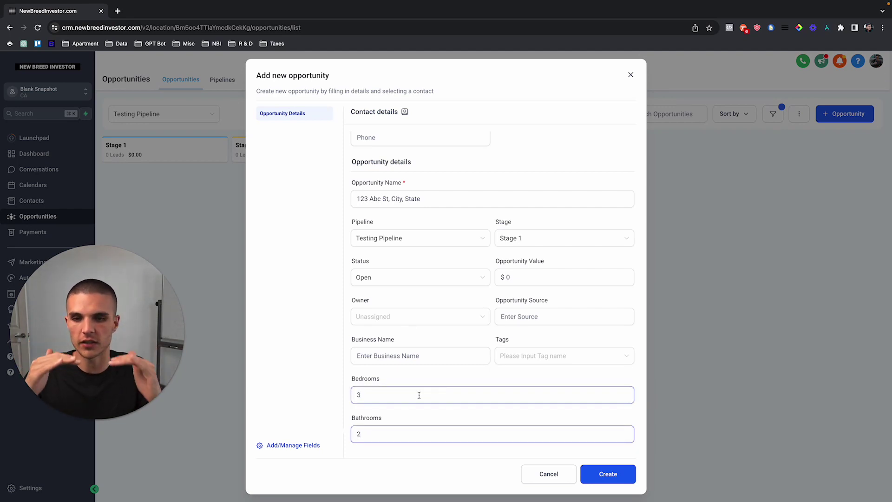
Create the opportunity in Stage 1, then reopen its card to verify the saved Bedrooms and Bathrooms values.
click(602, 474)
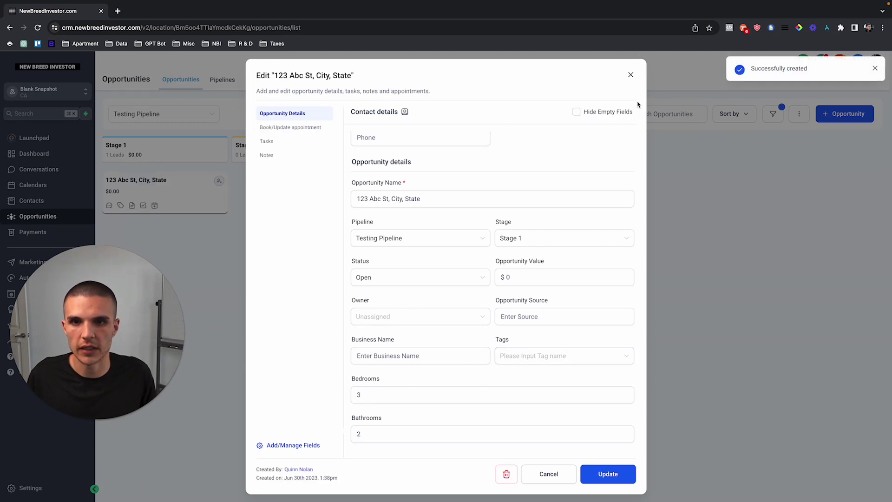
click(631, 75)
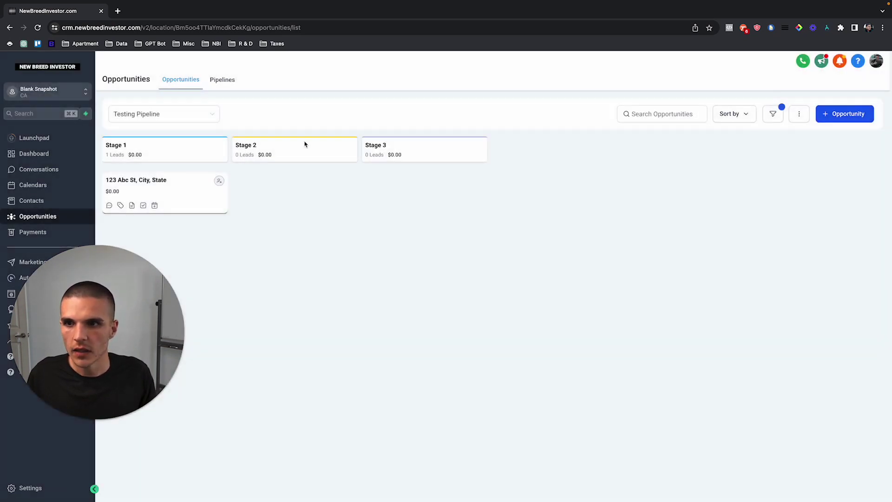
click(179, 186)
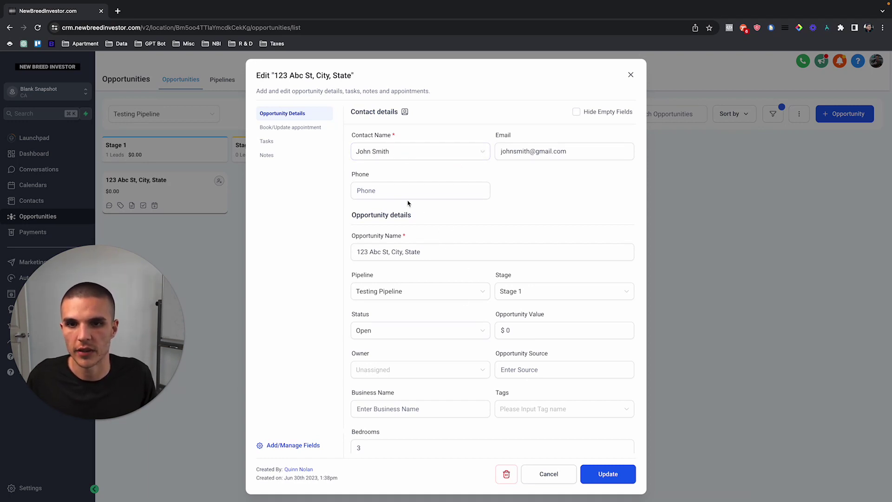
scroll(516, 205, down, 1)
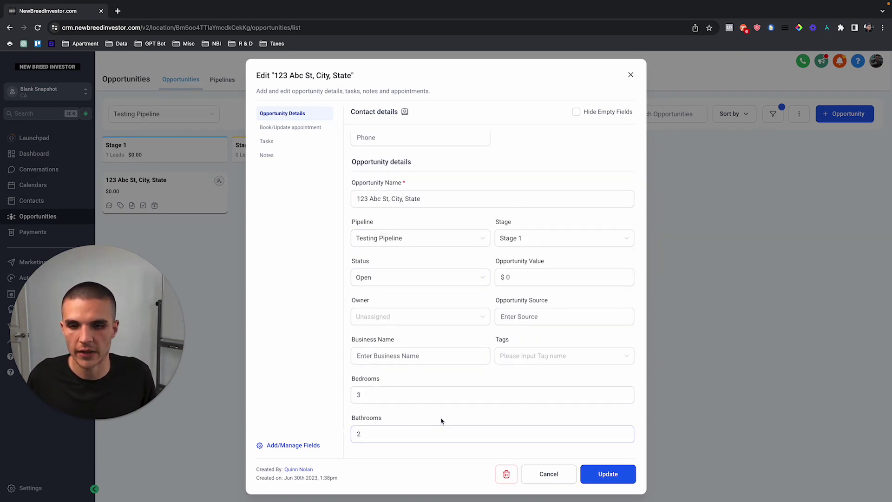
scroll(389, 370, up, 1)
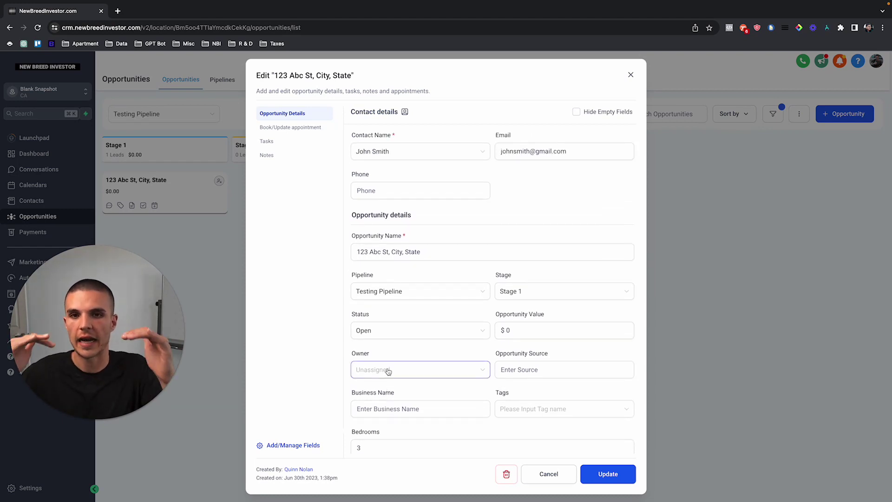
scroll(462, 328, down, 1)
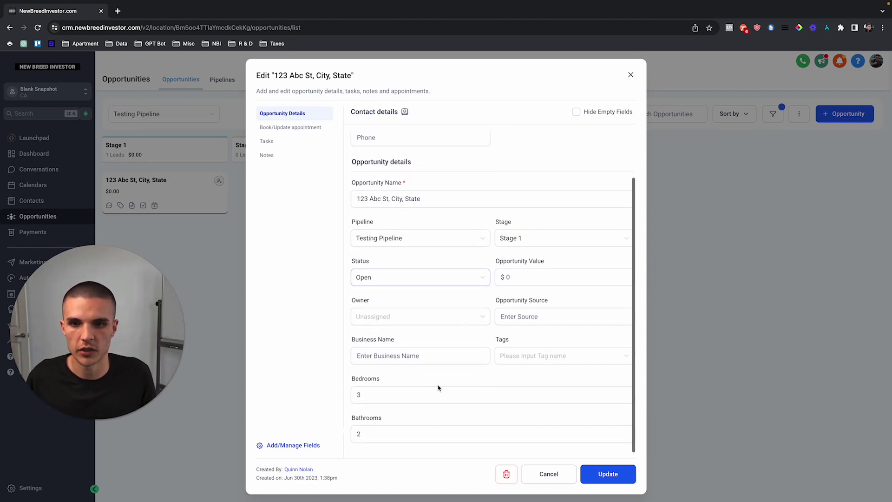
scroll(448, 377, up, 1)
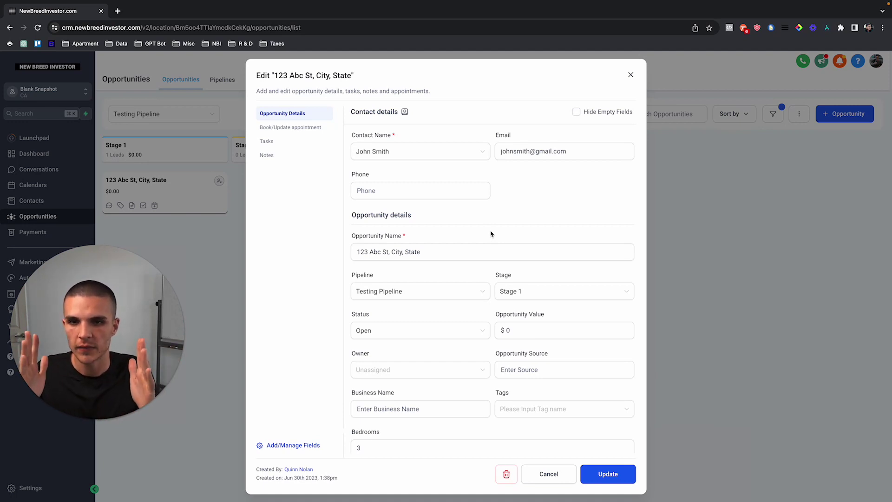
click(352, 253)
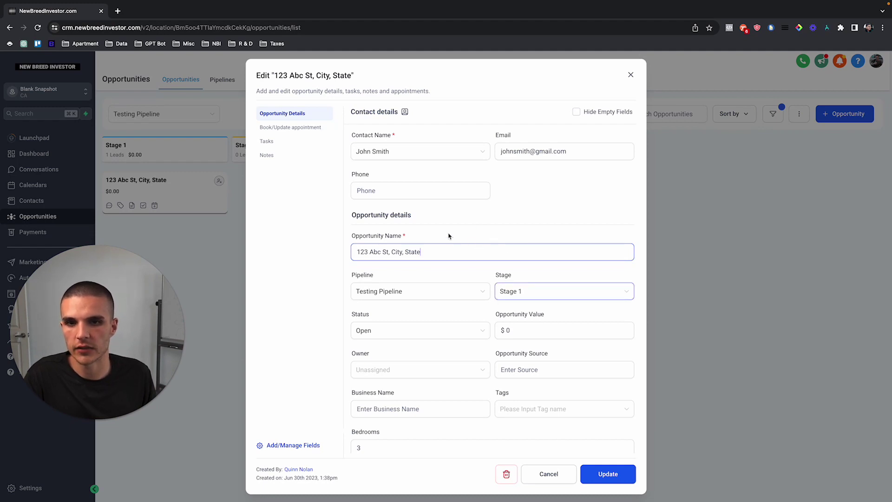
scroll(448, 289, down, 2)
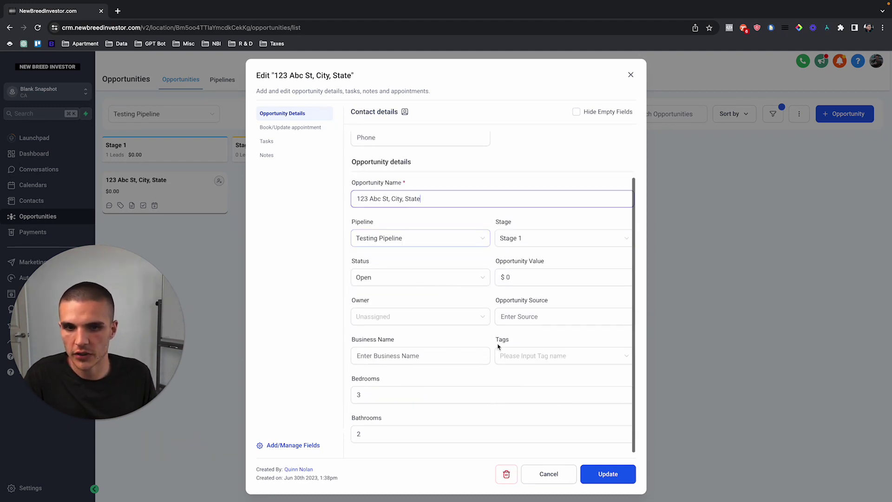
scroll(478, 323, up, 2)
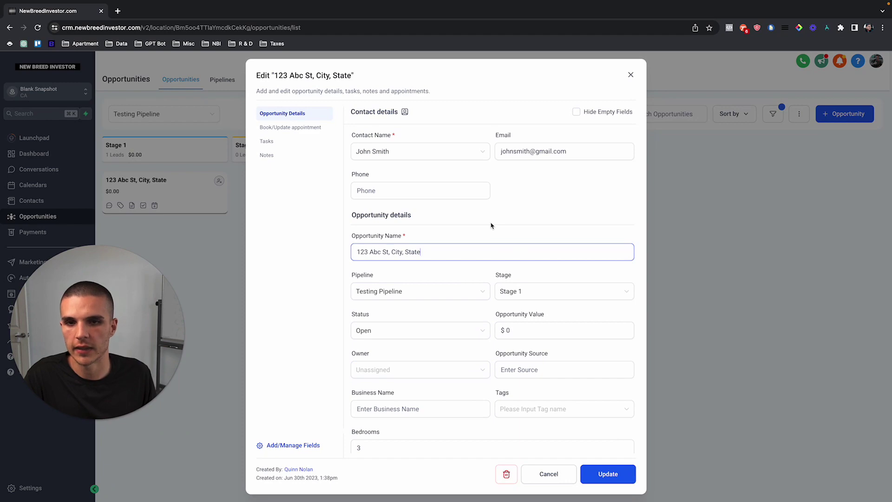
Open skool.com in a new browser tab and scroll through the Q's Mastermind community feed.
key(ctrl+t)
text(skool.com)
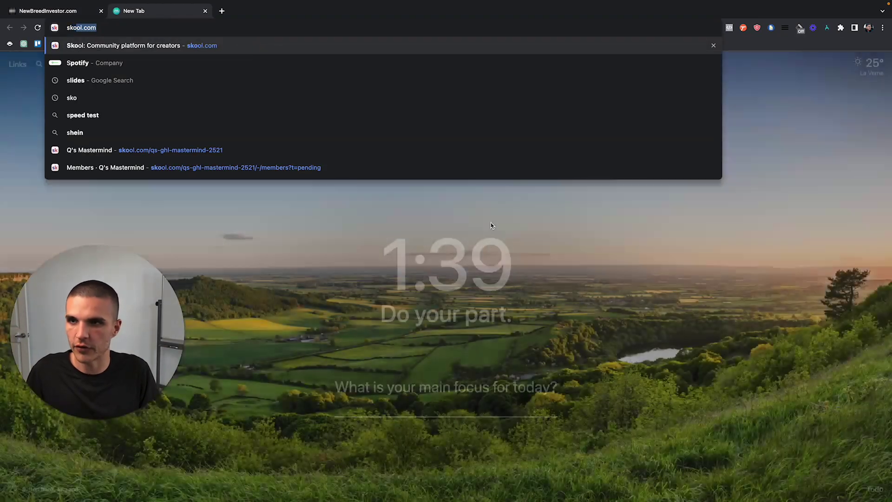
key(Return)
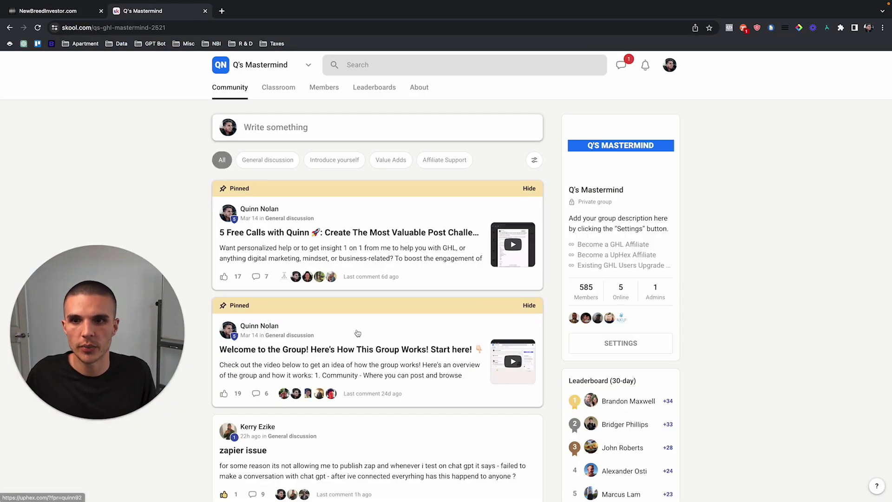
scroll(314, 269, down, 6)
scroll(313, 269, down, 17)
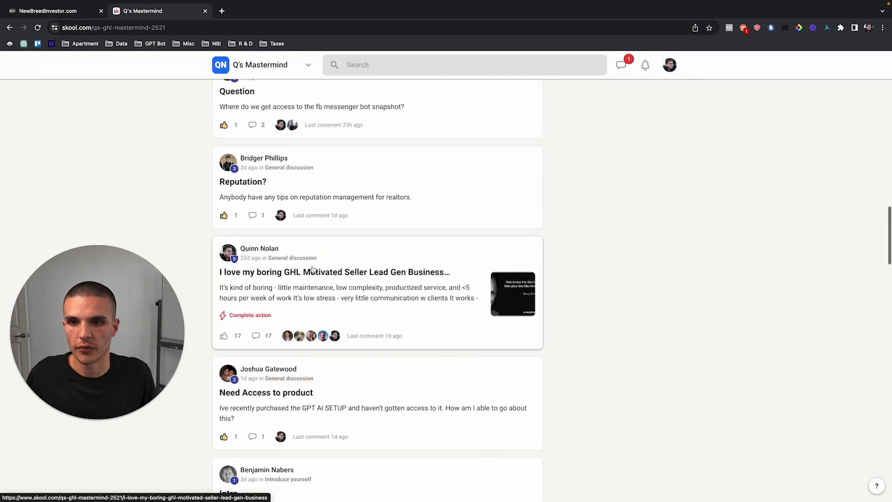
scroll(595, 296, up, 20)
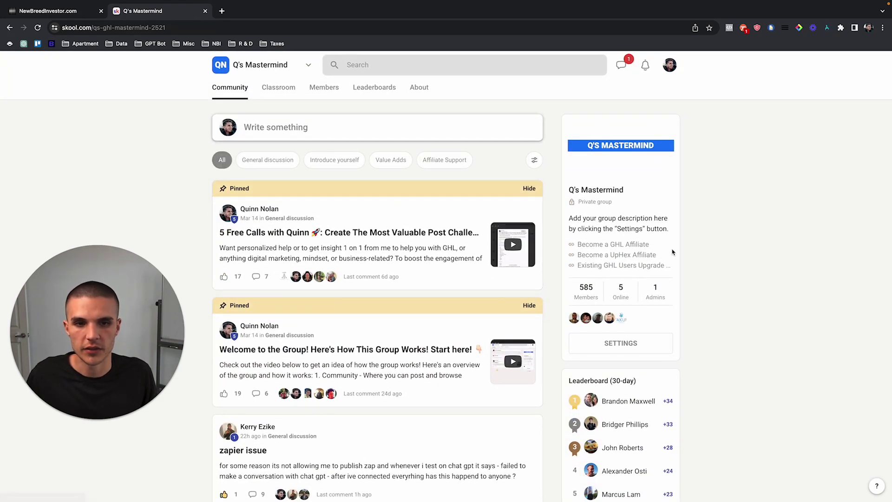